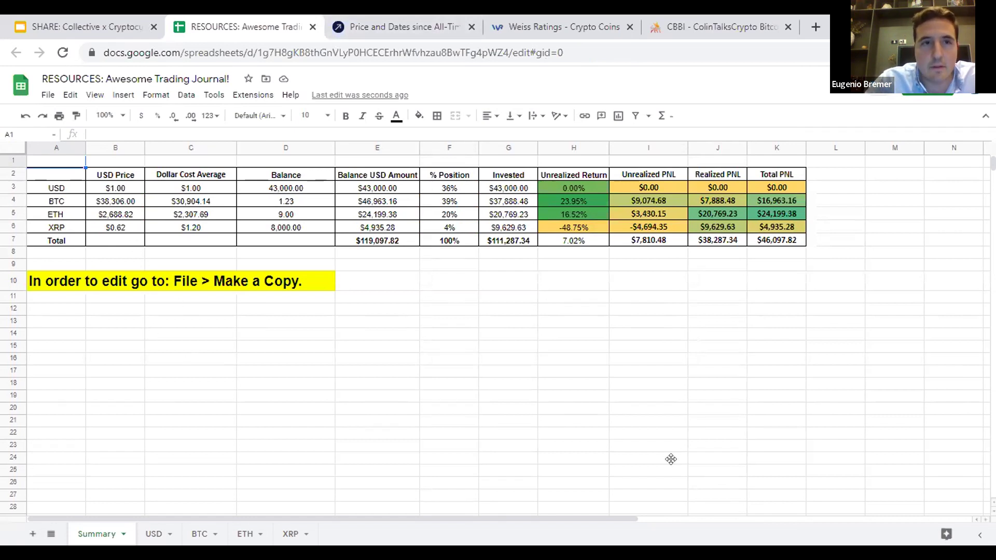
- Check the BTC formula in the USD Price column and set the browser page zoom to 100%
click(111, 149)
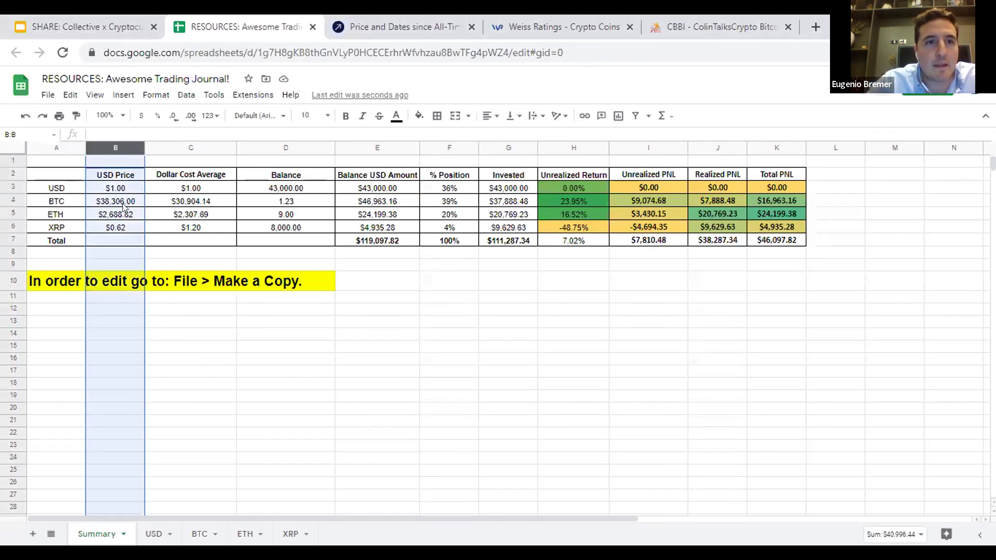
click(123, 204)
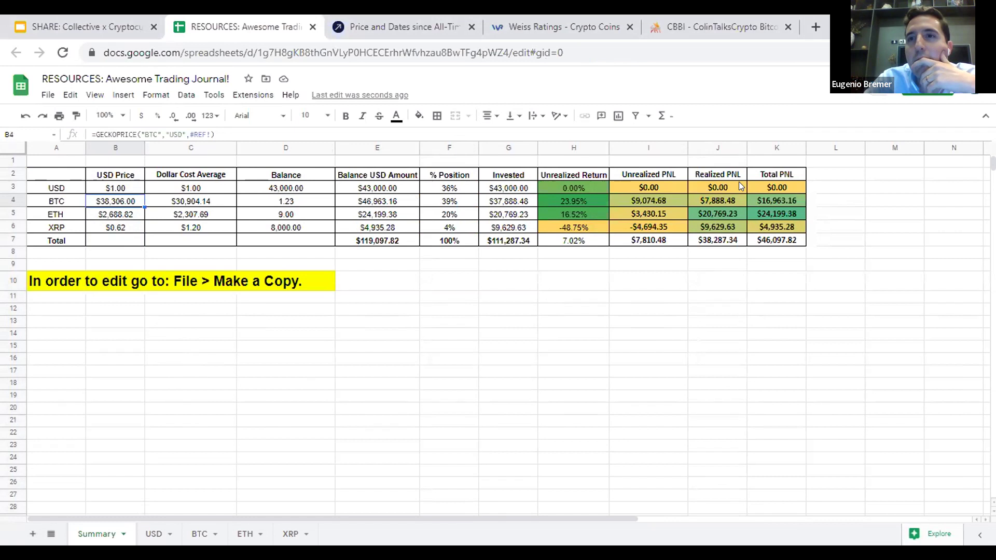
click(986, 53)
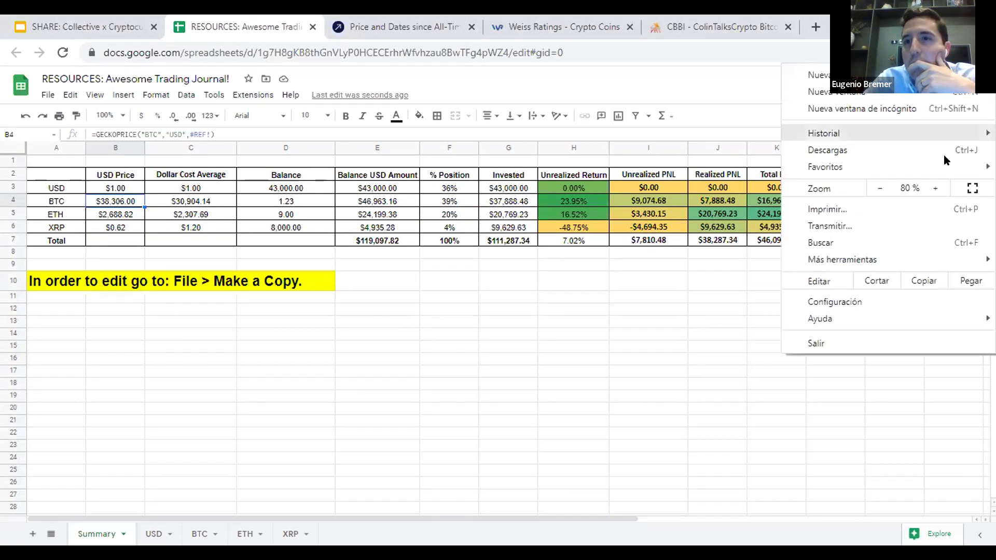
click(935, 189)
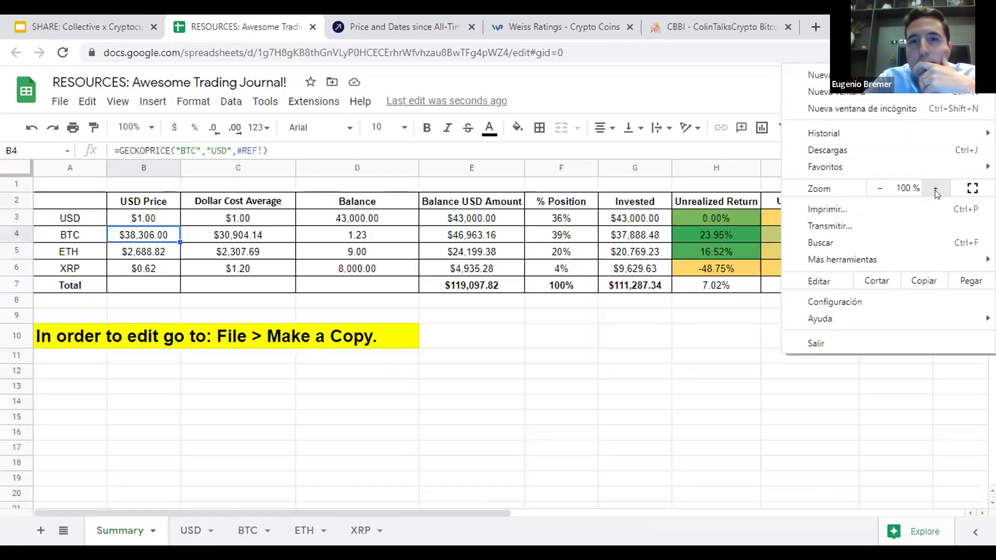
click(589, 415)
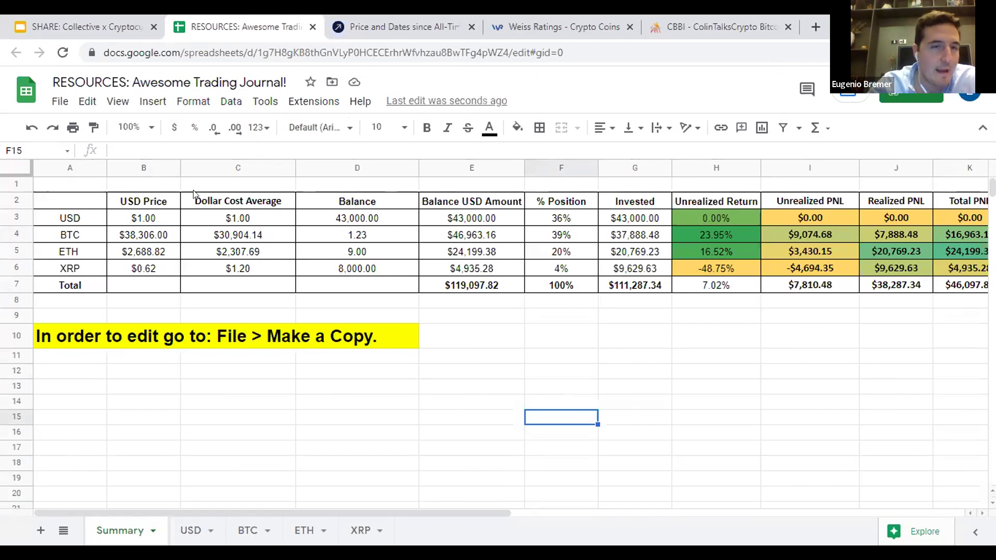
- Examine the BTC and ETH price formulas and the formulas across the summary's BTC row, through Realized PNL
click(166, 235)
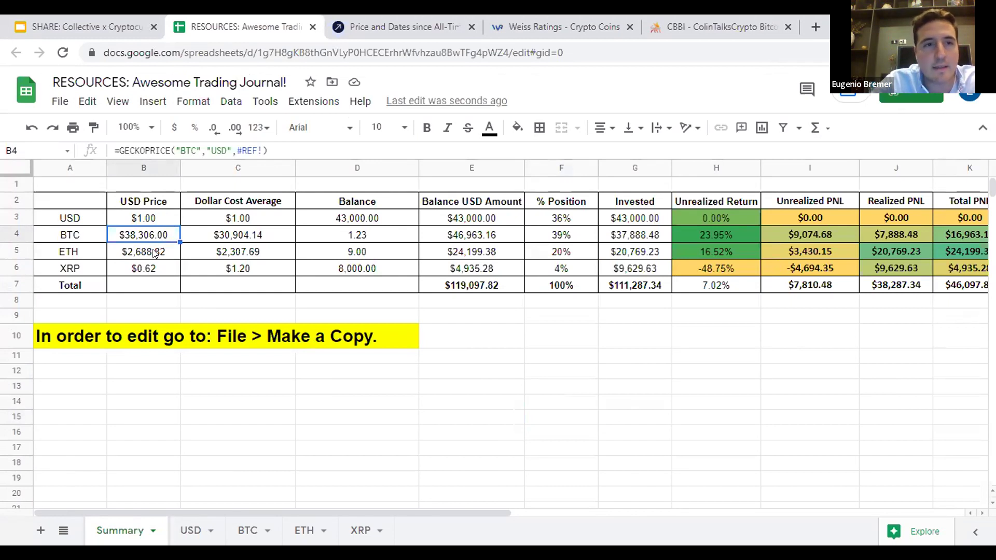
click(154, 252)
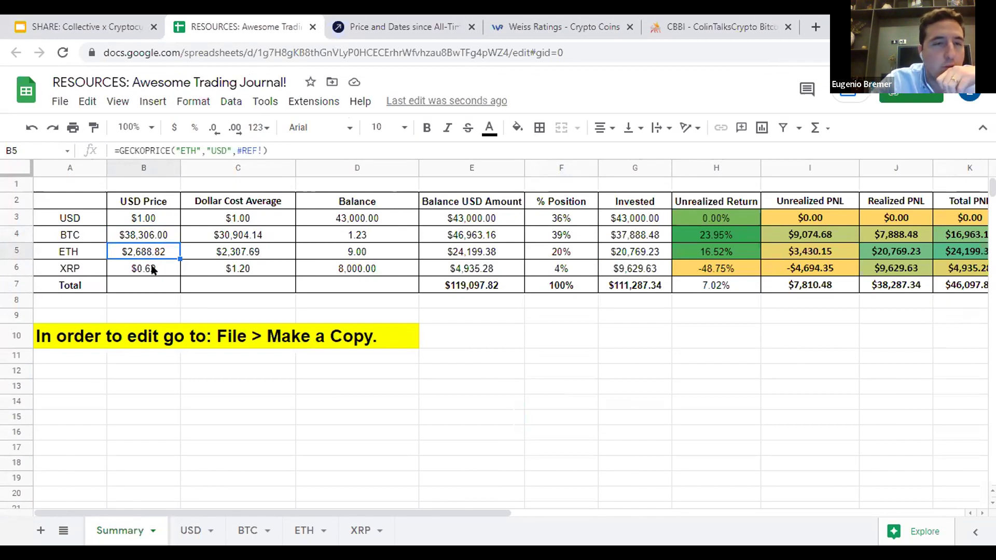
click(241, 236)
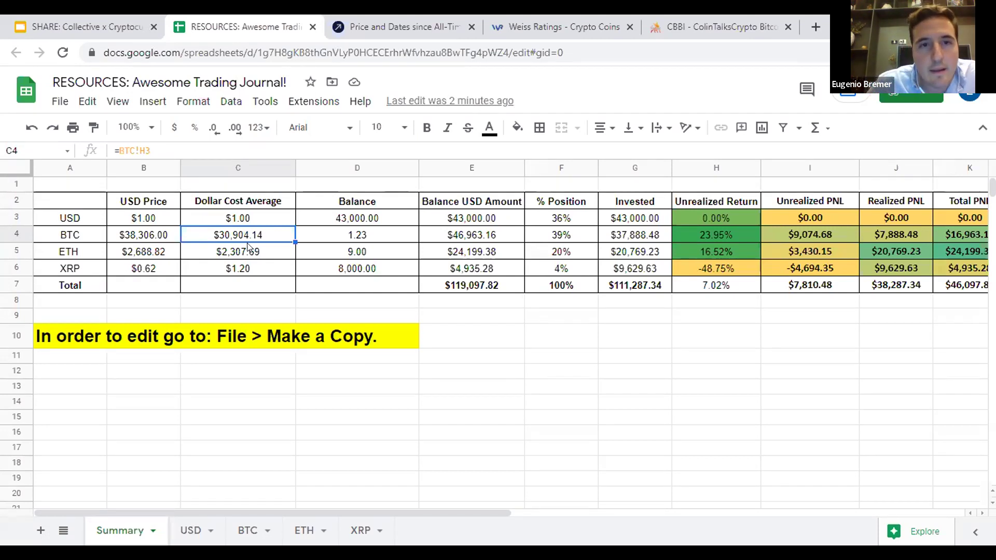
key(Right)
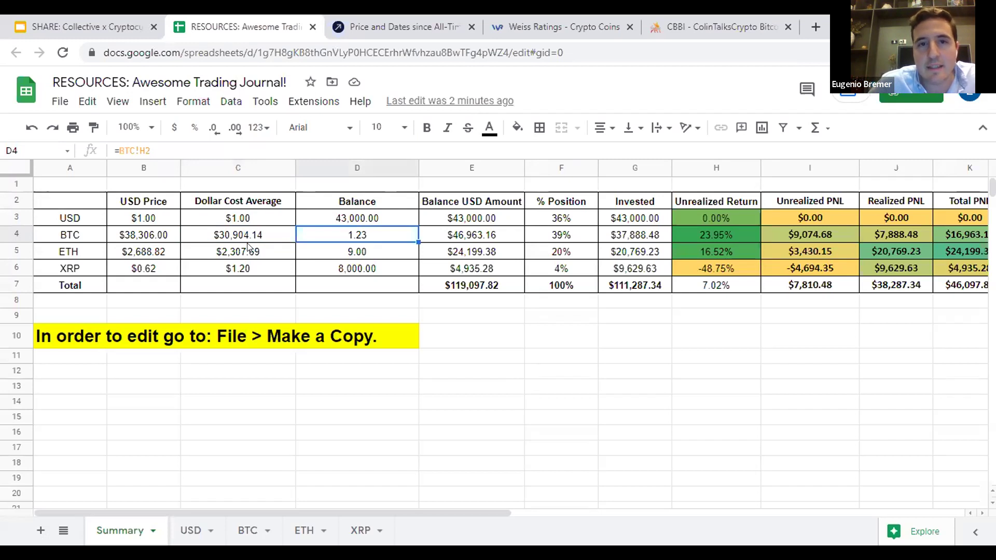
key(Right)
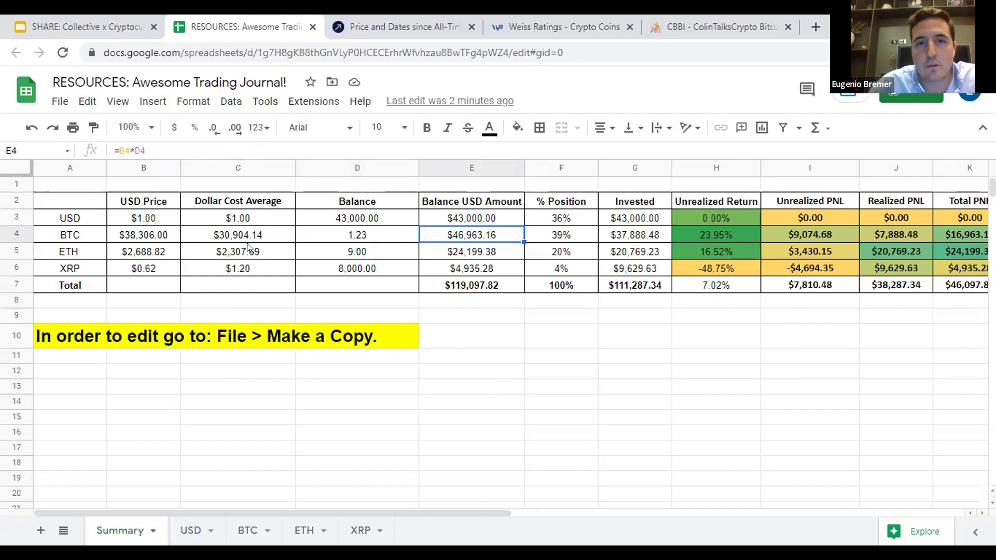
key(Right)
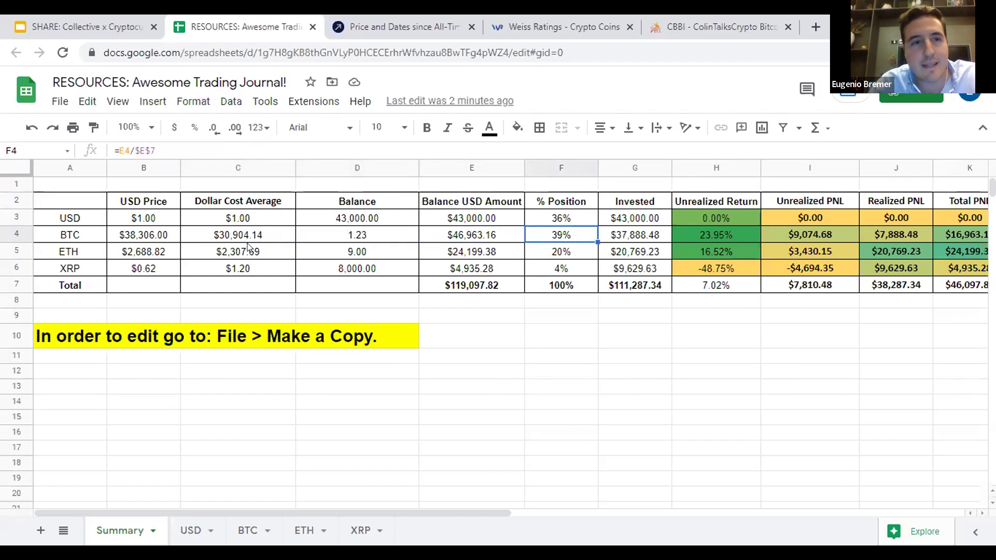
key(Right)
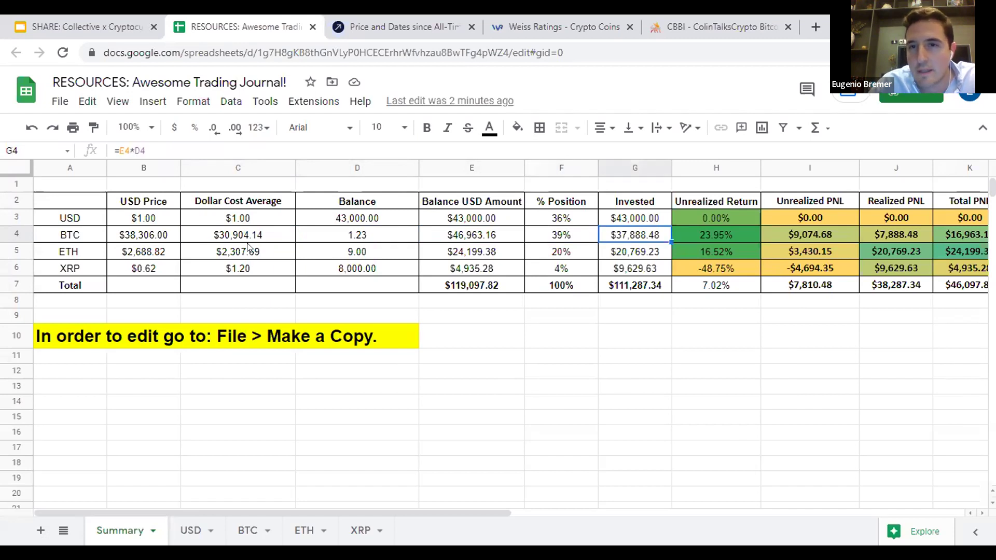
key(Right)
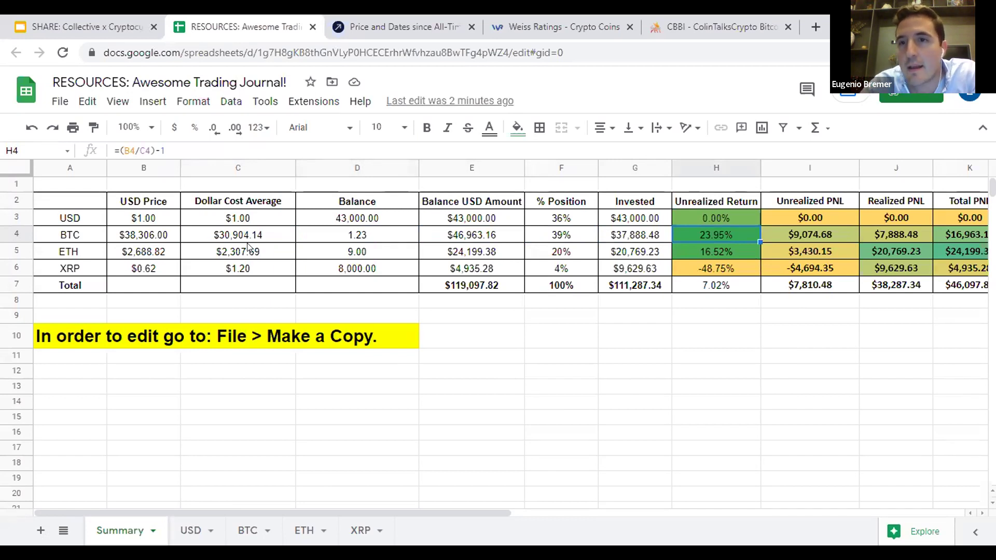
key(Right)
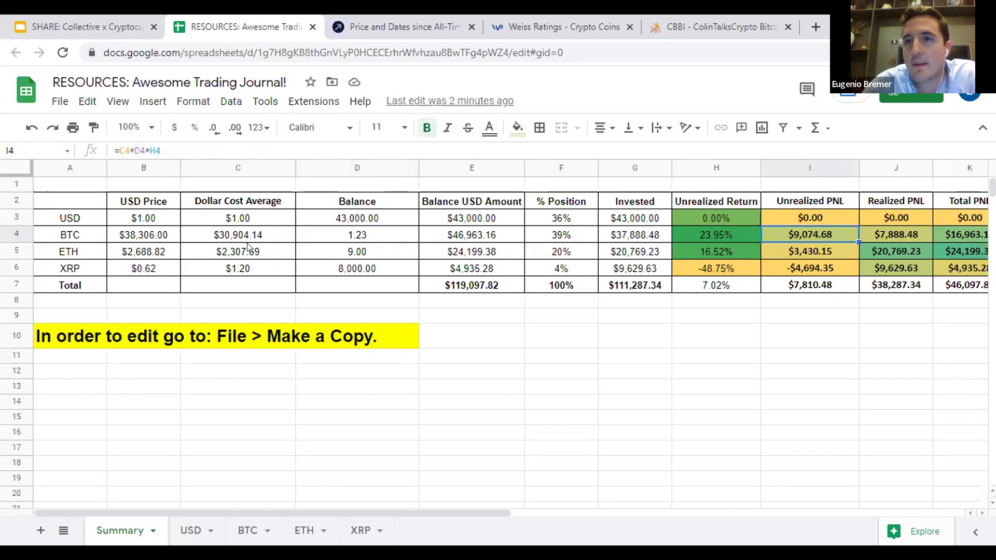
key(Right)
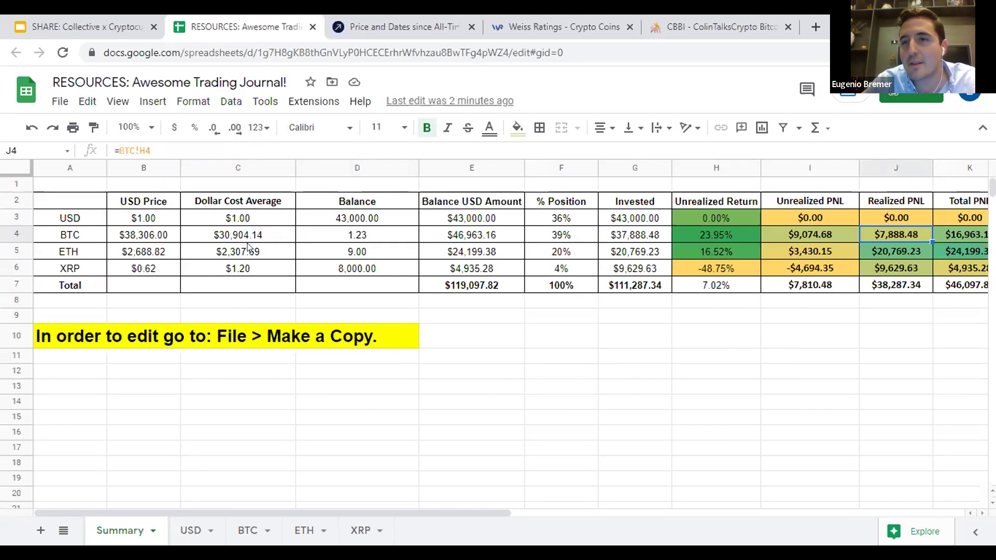
scroll(248, 247, right, 2)
key(Left)
key(Left)
key(Left)
key(Left)
key(Left)
key(Left)
key(Left)
key(Left)
key(Left)
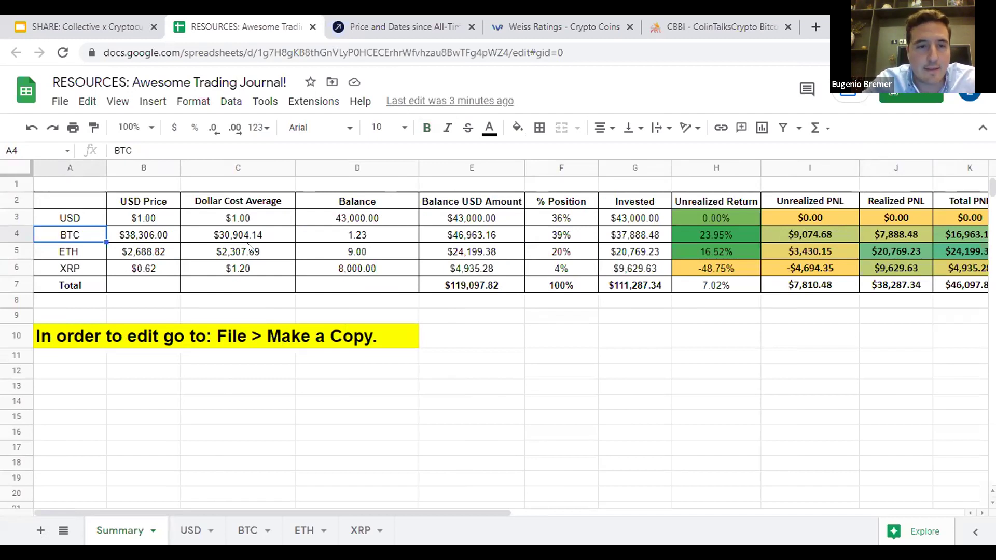
- Start a new entry in row 14 of the BTC sheet with transaction code Buy and symbol BTCUSD
click(237, 535)
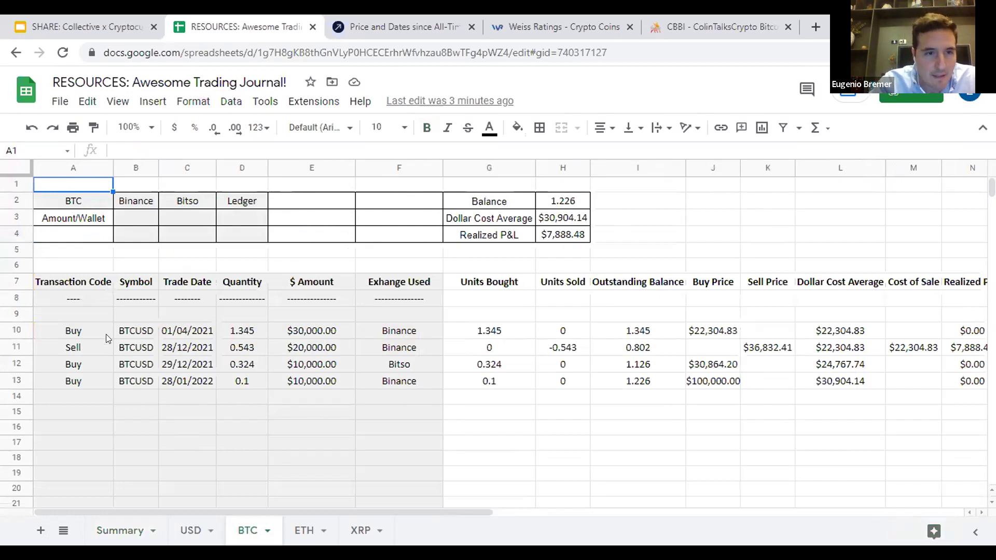
scroll(106, 334, down, 1)
click(80, 383)
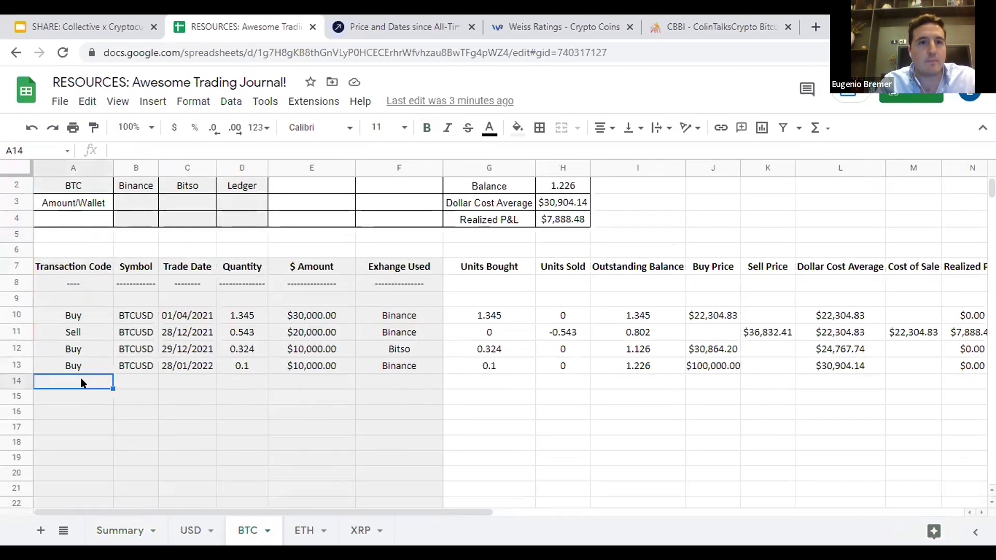
text(B)
key(BackSpace)
text(Buy)
key(Tab)
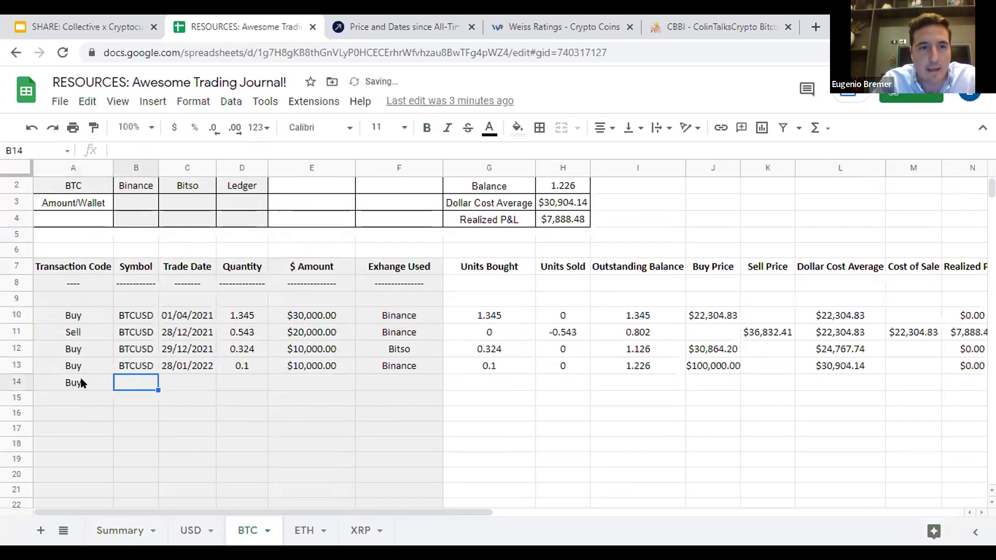
text(Btc)
key(Tab)
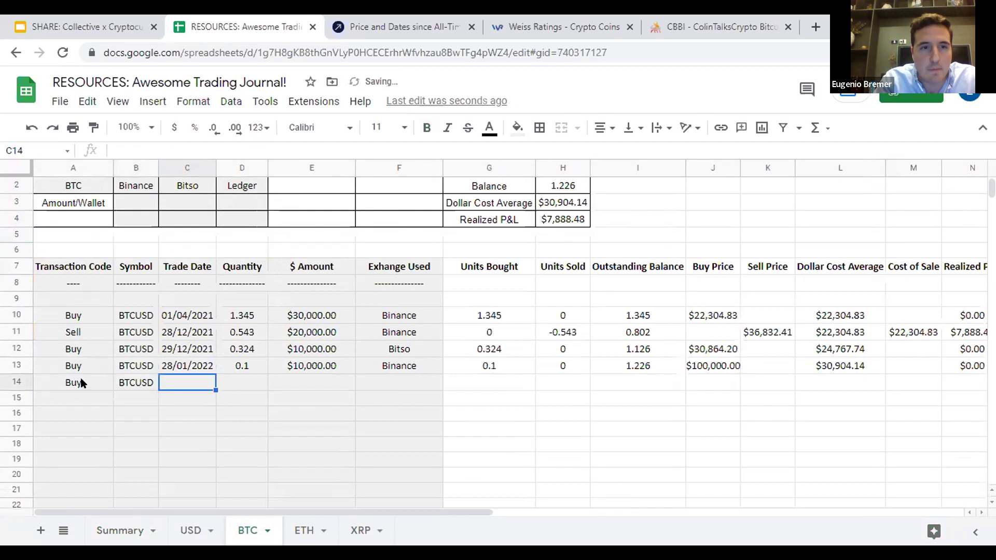
- Complete the new transaction's input fields with trade date 31/01/2022, quantity 0.1, amount 12000 and exchange Bitso
text(31)
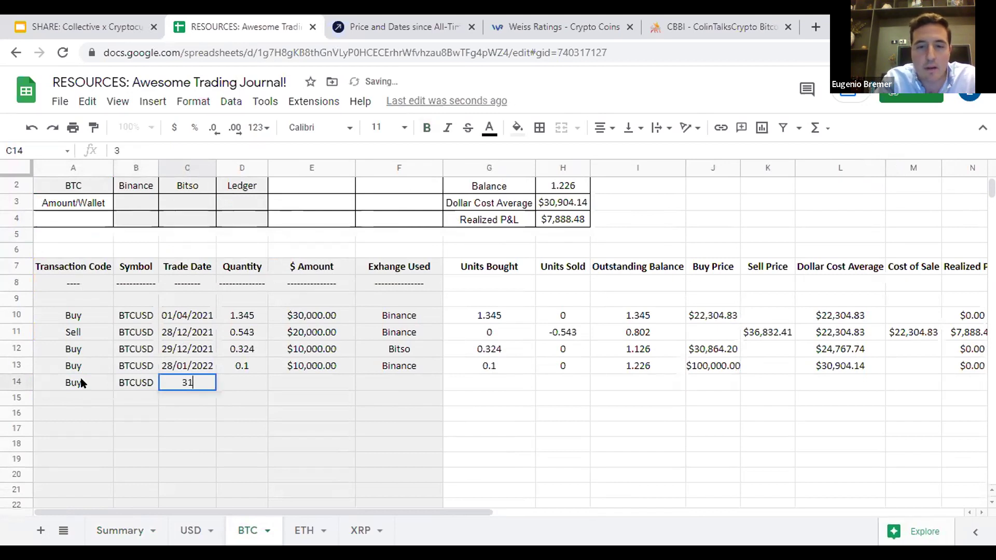
text(/01)
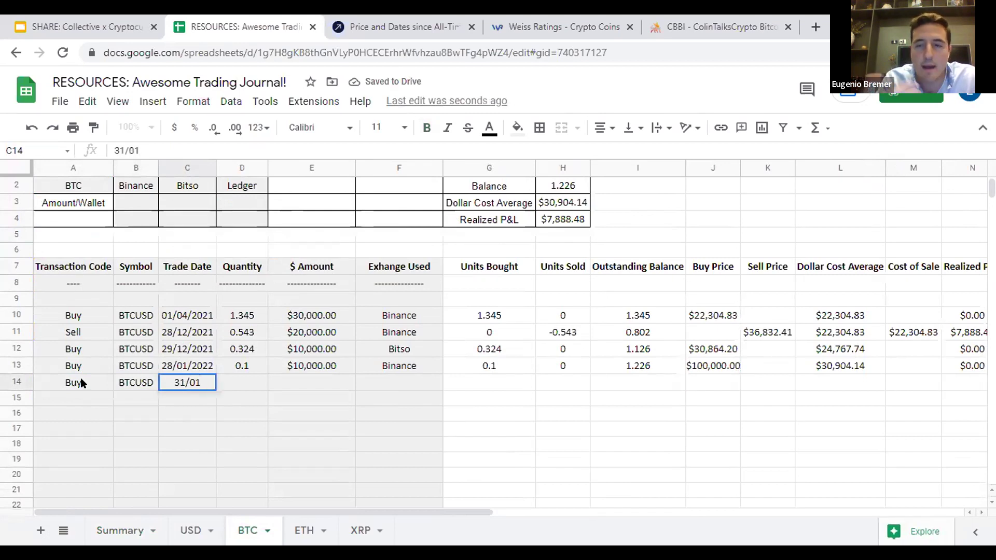
text(/2022)
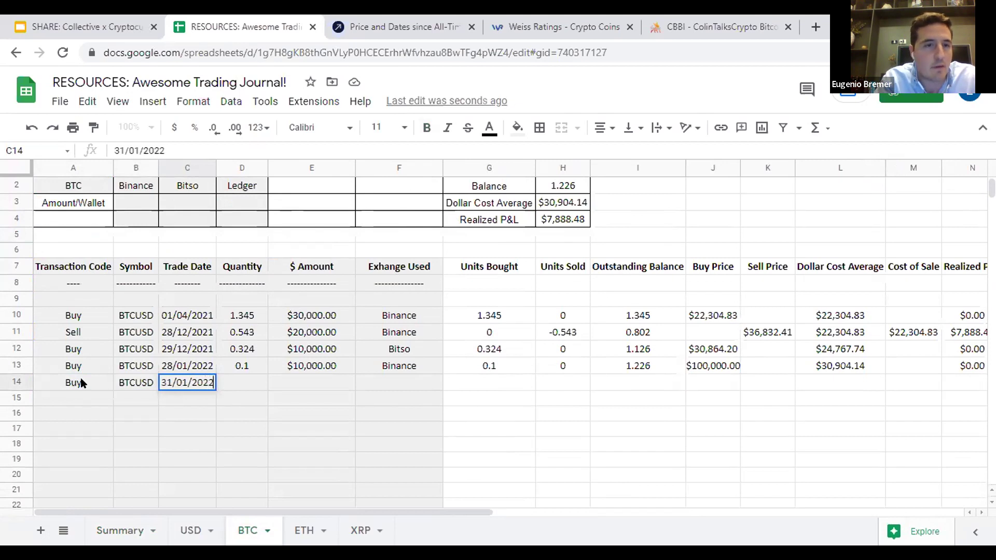
key(Tab)
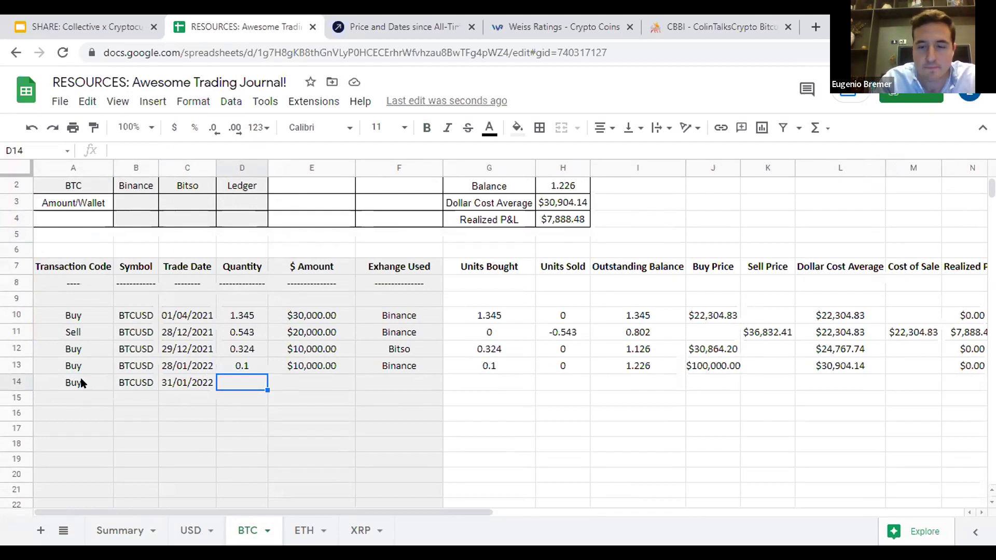
text(0.1)
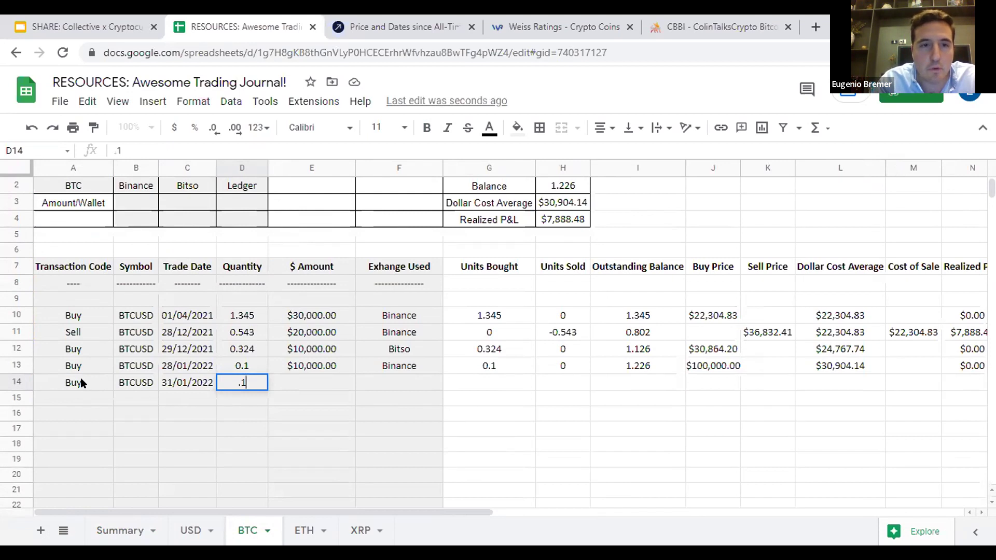
key(Tab)
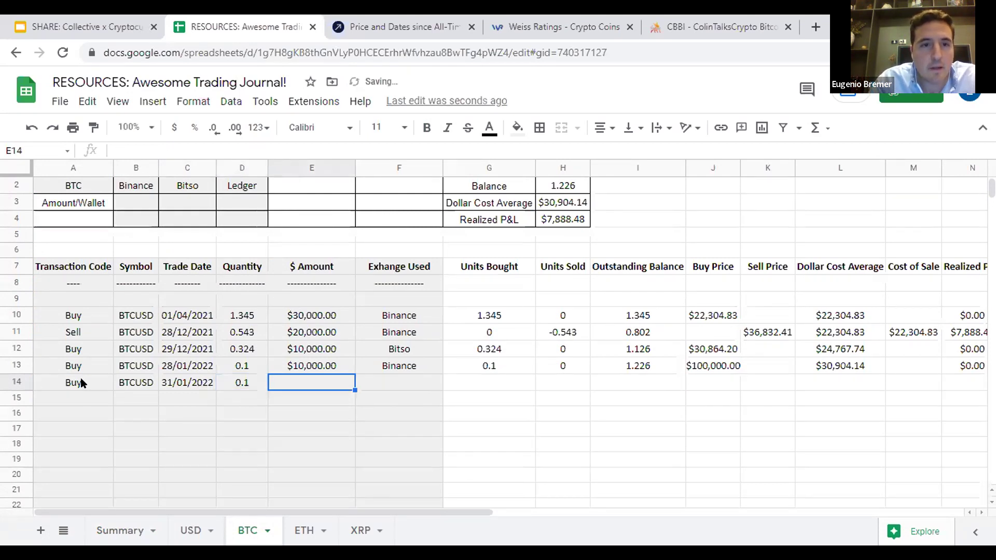
text(12000)
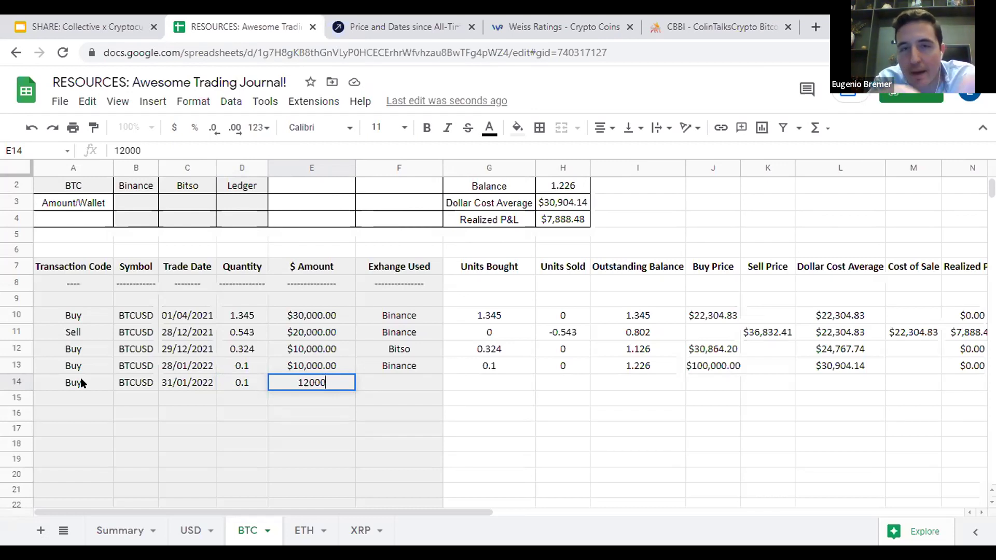
key(Tab)
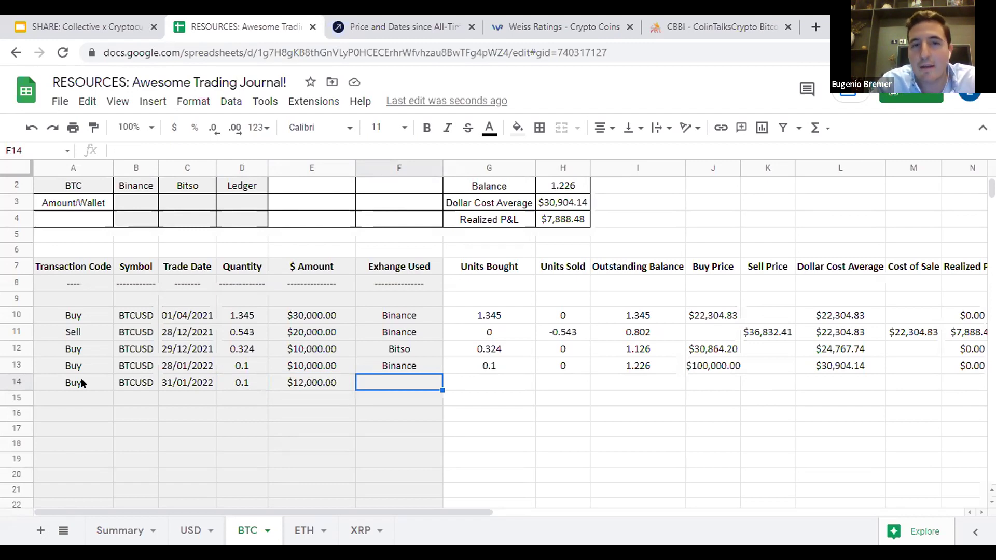
text(Bitso)
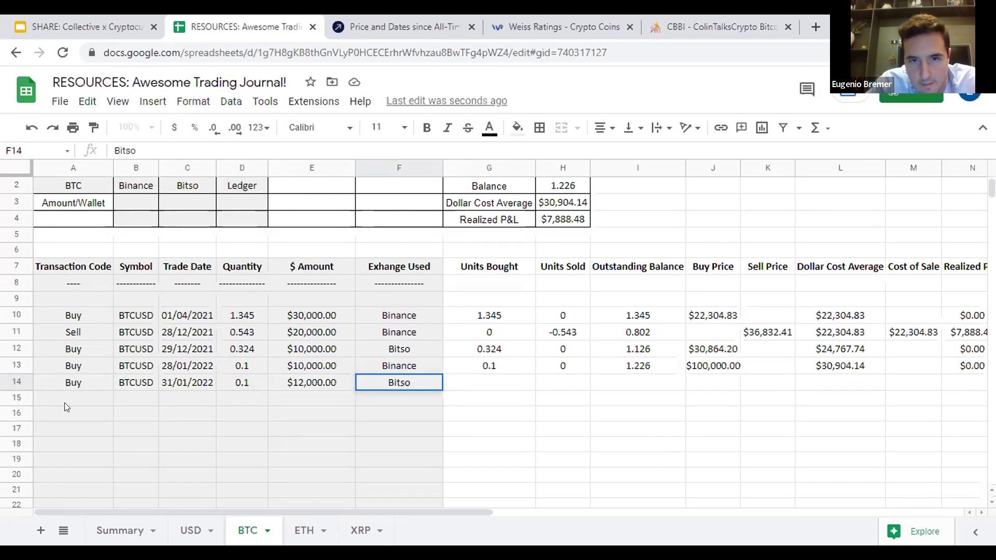
click(557, 398)
- Fill the calculation formulas from G13:N13, Units Bought through Realized P&L, down into row 14
scroll(559, 396, right, 3)
drag(299, 372, 432, 365)
click(473, 398)
drag(772, 367, 330, 363)
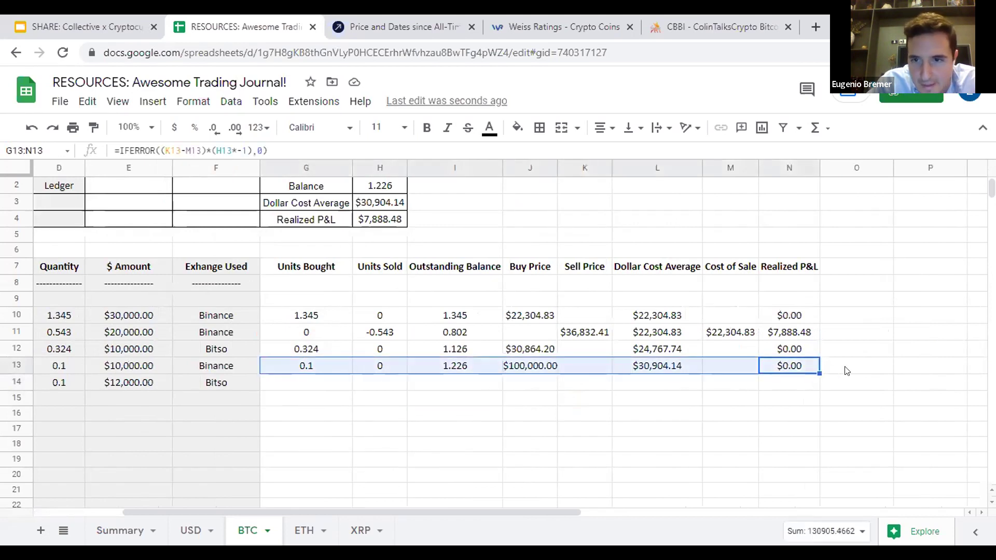
drag(816, 367, 814, 384)
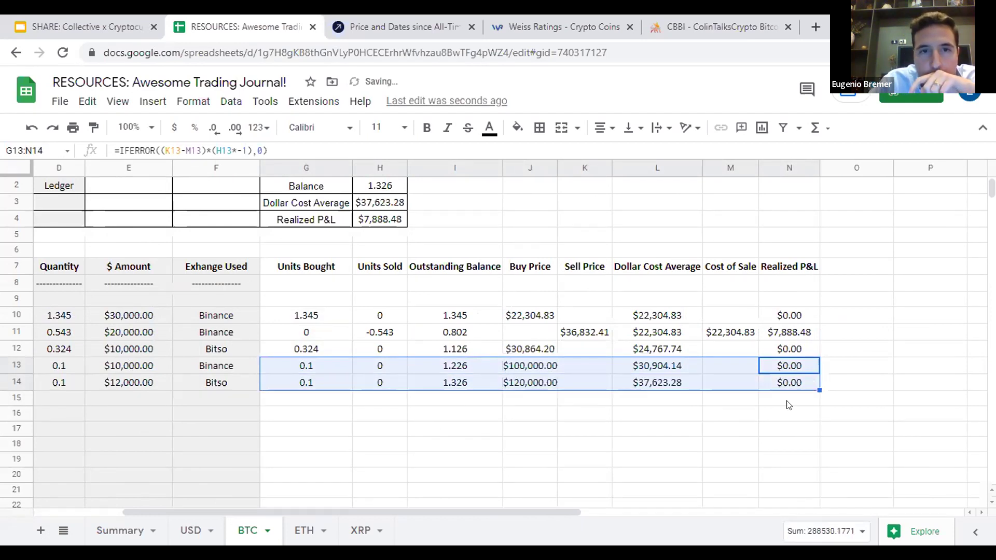
click(416, 429)
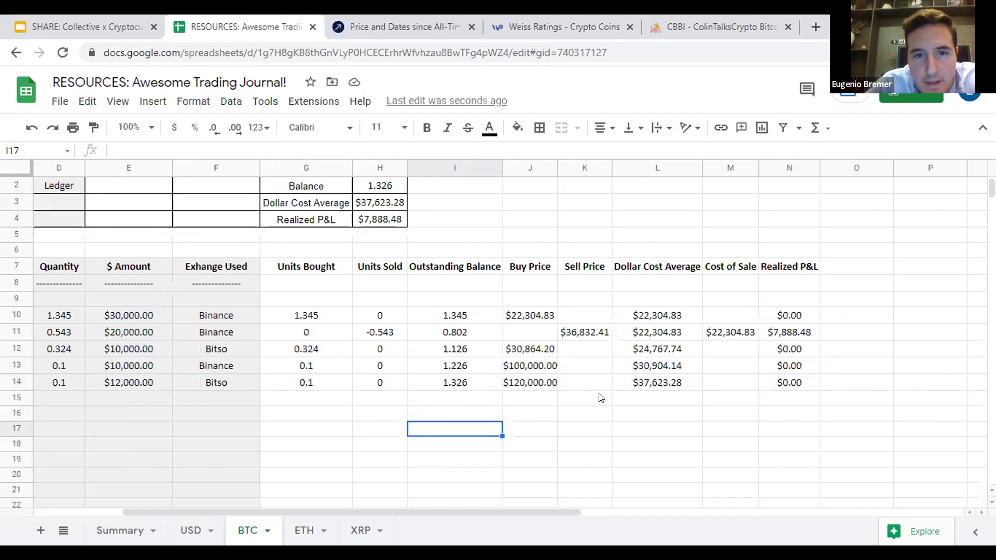
- Examine the Buy Price formula in row 14 and the dollar amount it draws on
click(525, 384)
scroll(412, 404, left, 3)
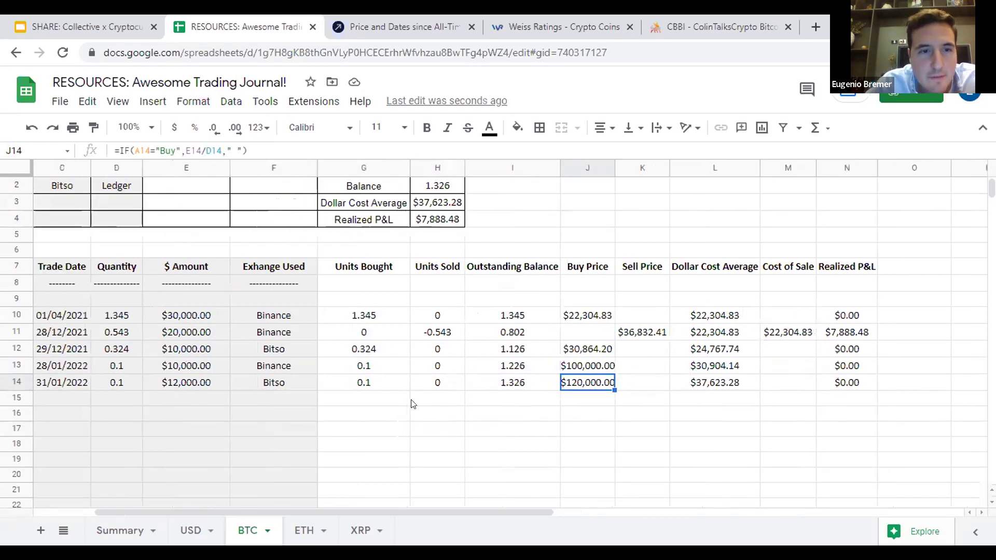
scroll(412, 404, left, 2)
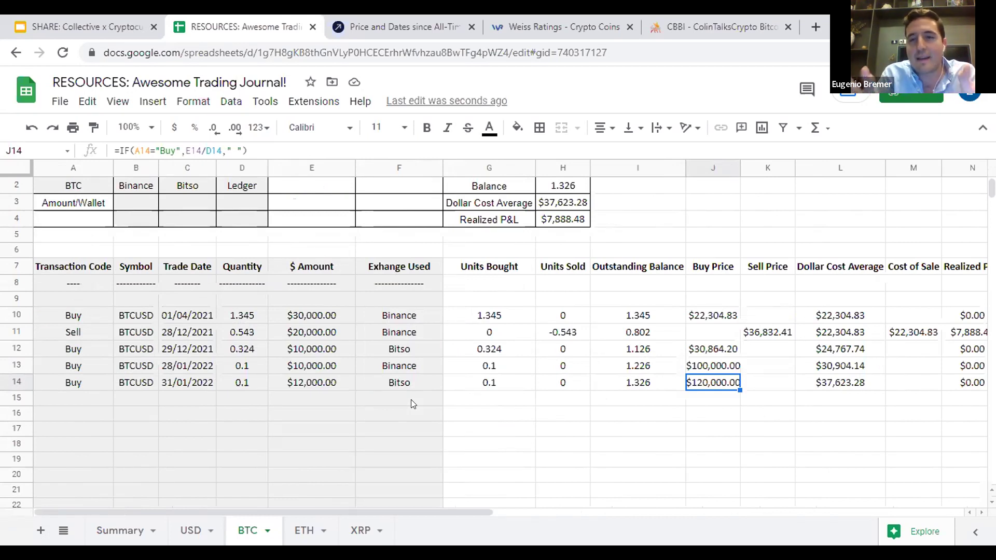
click(330, 384)
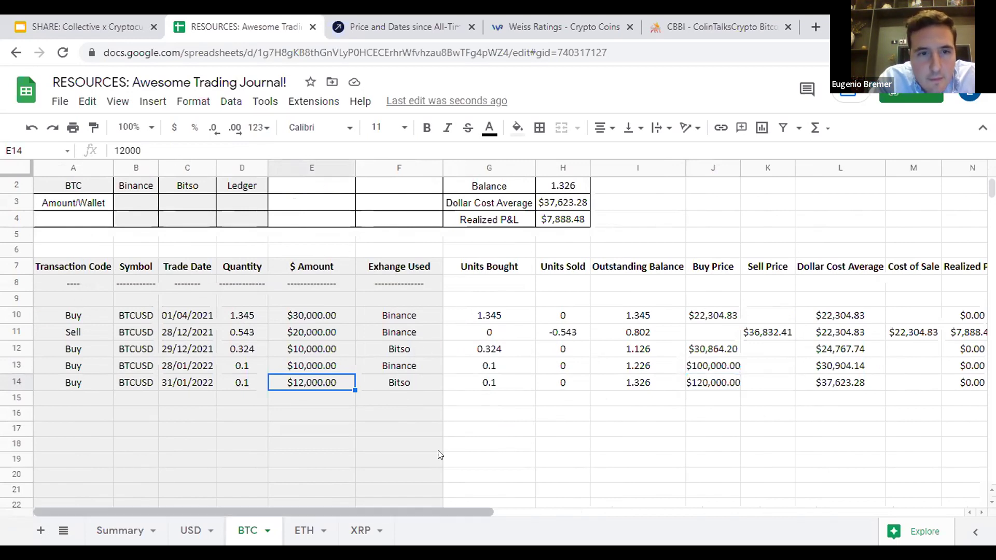
- Correct the quantities of the last two BTC purchases to 0.3 in row 13 and 0.2 in row 14
click(242, 350)
click(251, 368)
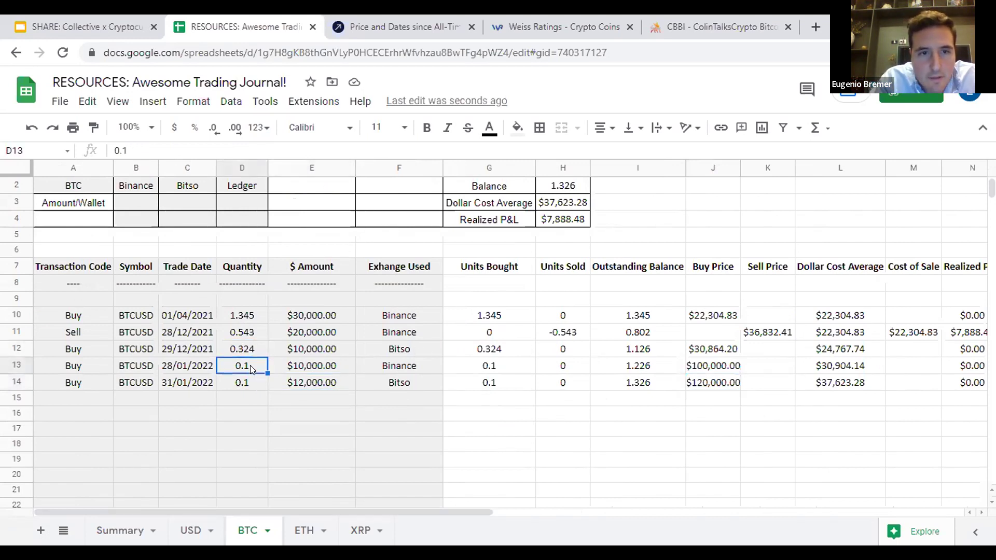
text(0.3)
key(Return)
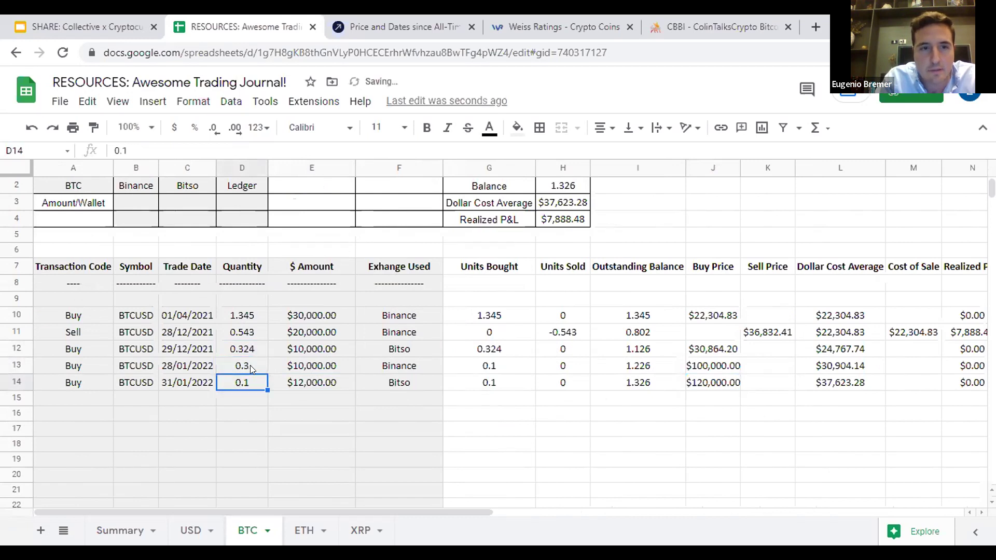
text(.200)
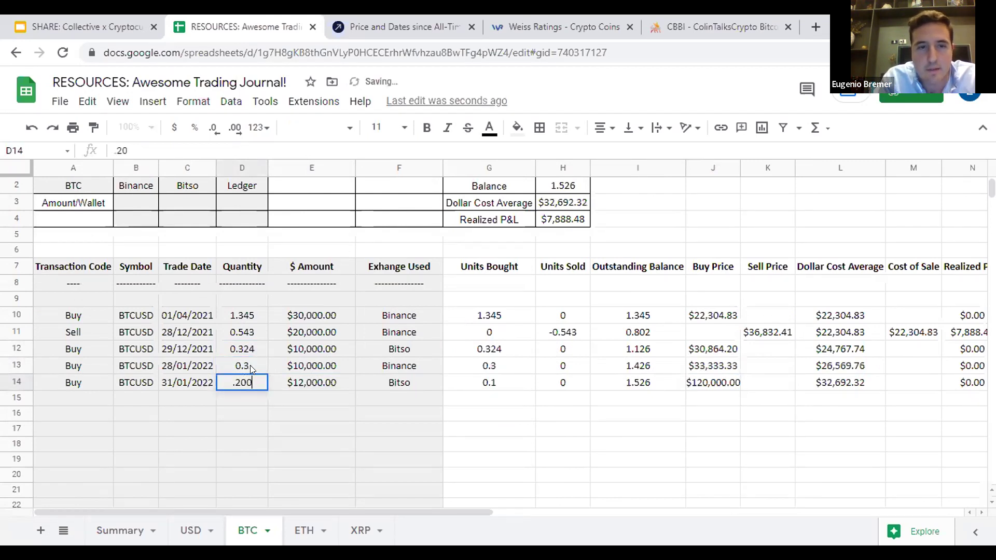
key(Return)
- Examine the recalculated Buy Price values of the last two BTC purchases in rows 13 and 14
key(Right)
key(Right)
key(Right)
key(Right)
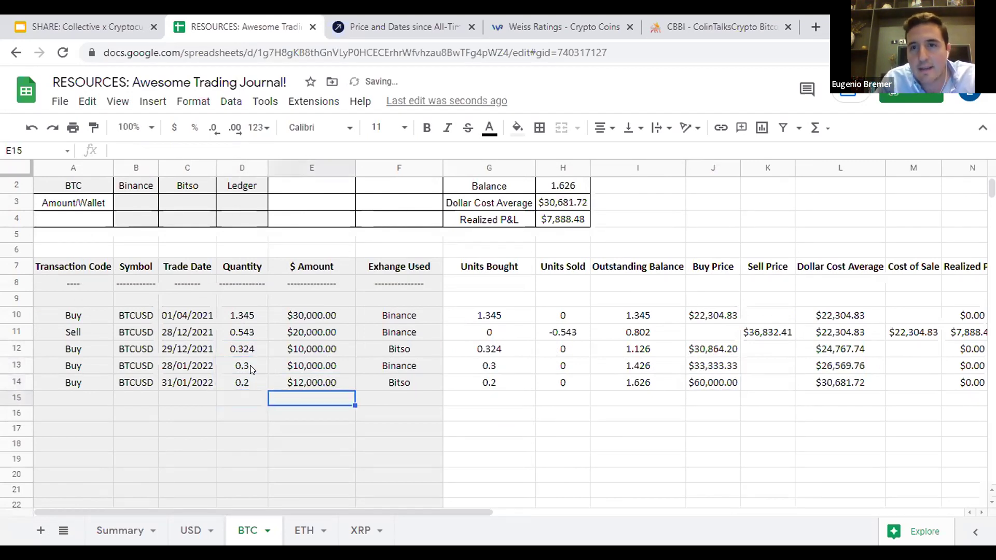
key(Right)
key(Right)
key(Right)
key(Right)
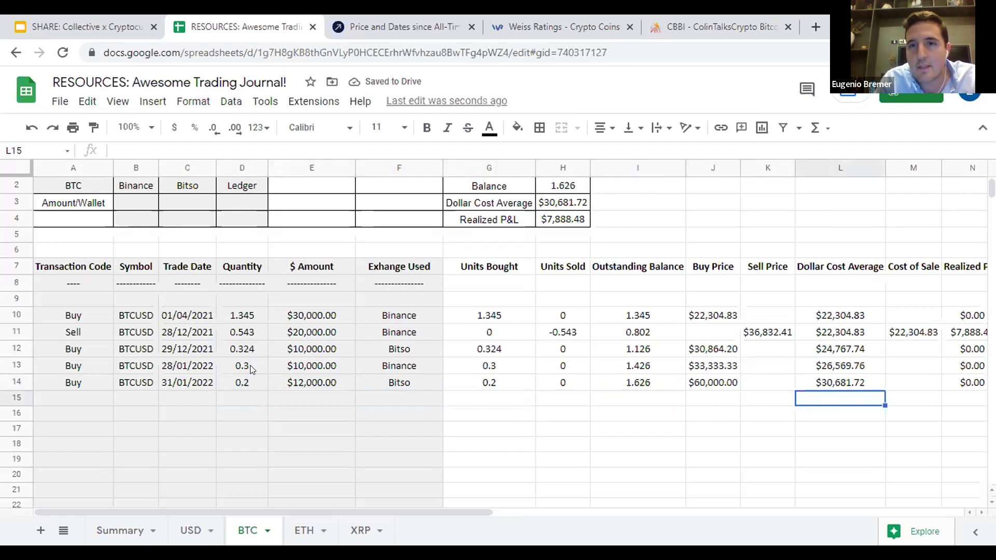
key(Left)
key(Left)
key(Up)
key(Up)
key(Down)
key(Down)
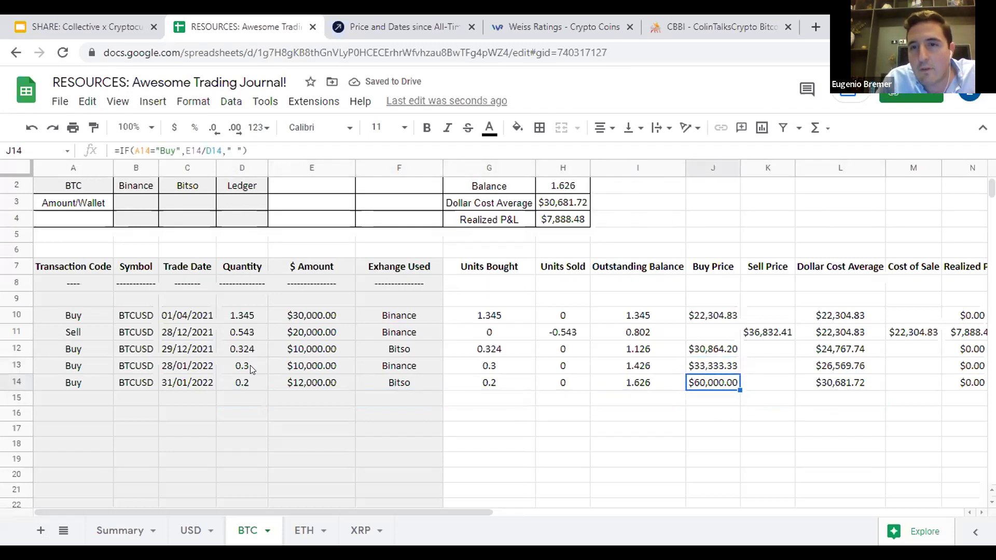
- Check the Dollar Cost Average calculation for the newest BTC purchase in row 14
key(Up)
key(Up)
key(Right)
key(Right)
key(Down)
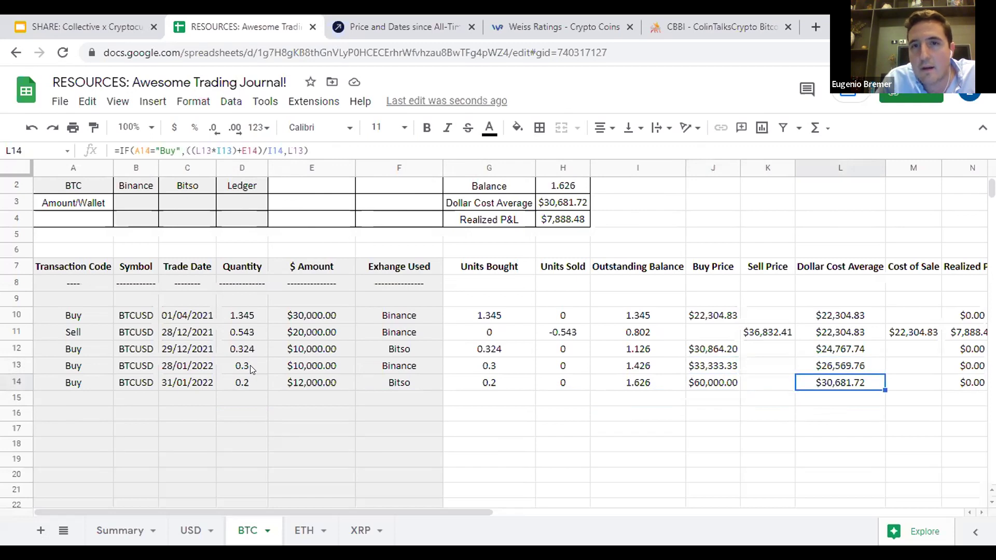
- Open the Summary sheet and review BTC's Dollar Cost Average and Unrealized Return
click(130, 534)
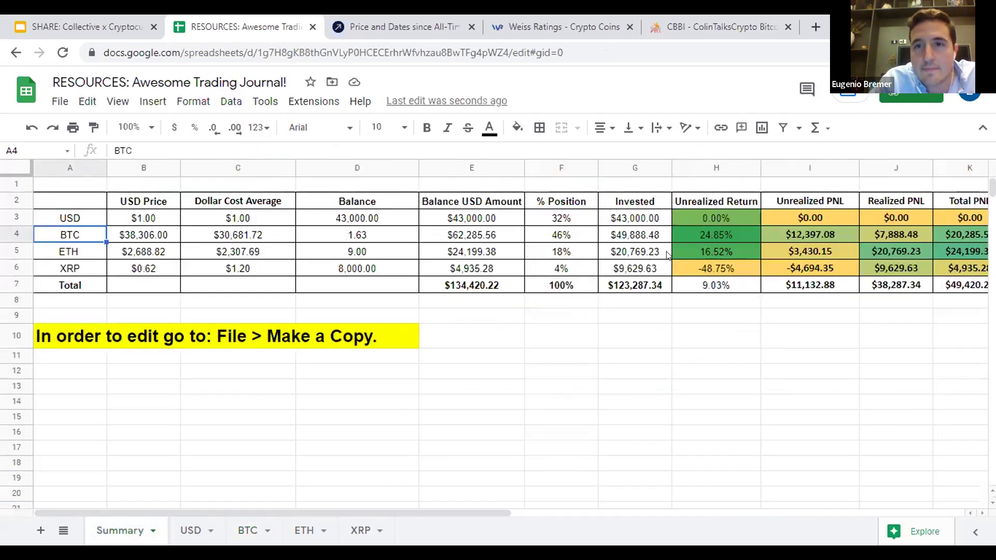
click(220, 234)
click(642, 316)
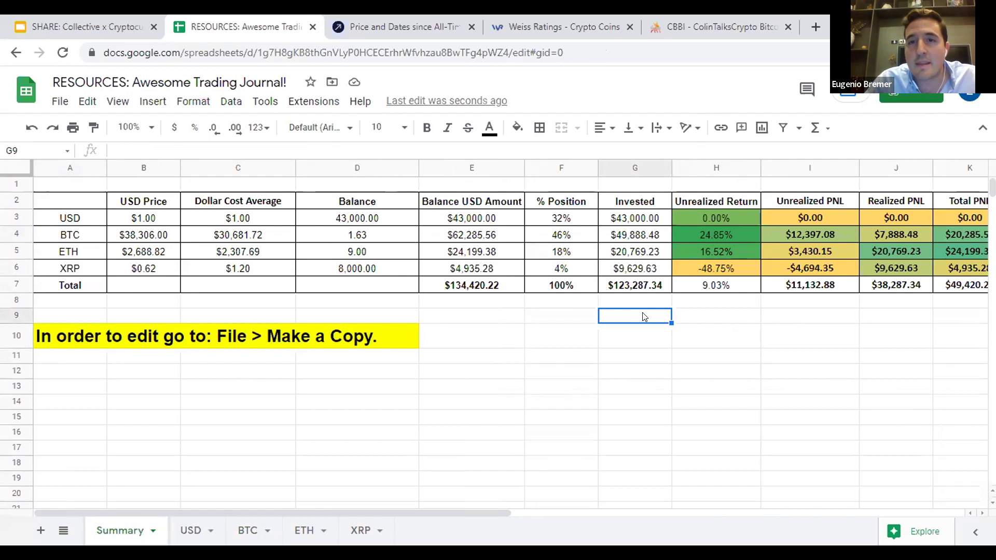
key(Right)
key(Up)
key(Up)
key(Up)
key(Up)
key(Up)
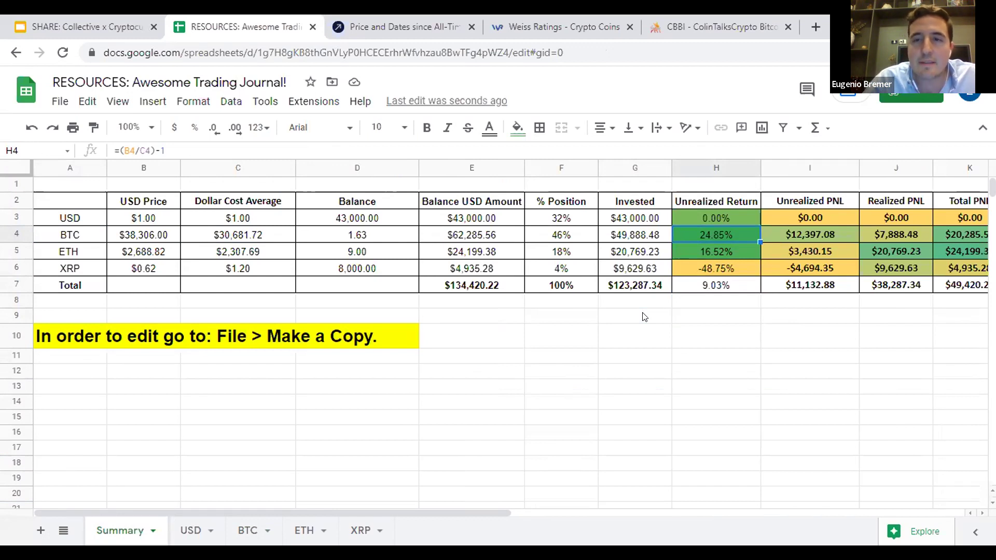
- Compare the Unrealized Return figures of the individual assets with the portfolio total
key(Down)
key(Down)
key(Down)
key(Up)
key(Up)
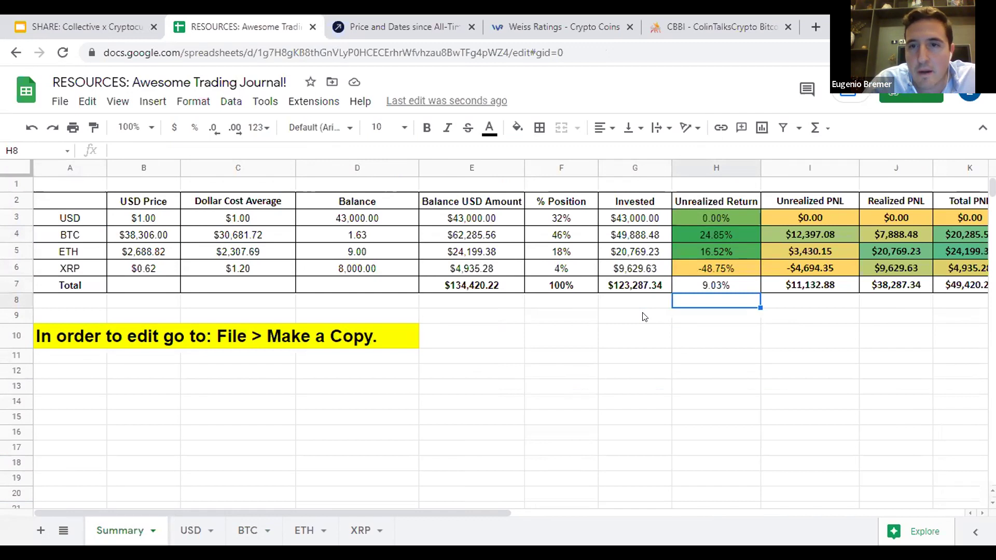
key(Up)
key(Up)
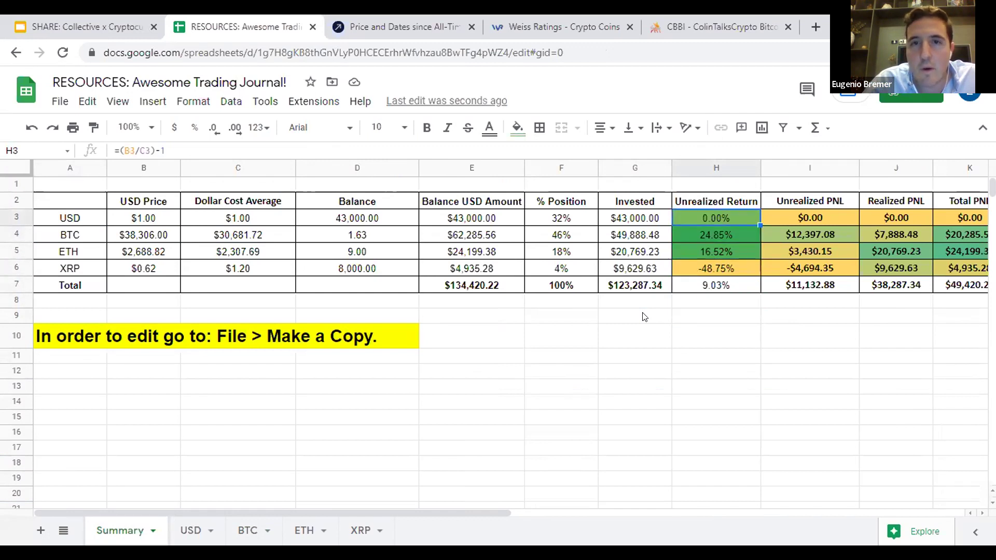
- Examine BTC's Dollar Cost Average, Balance, Balance USD Amount and % Position in the summary table
key(Left)
key(Left)
key(Left)
key(Down)
key(Right)
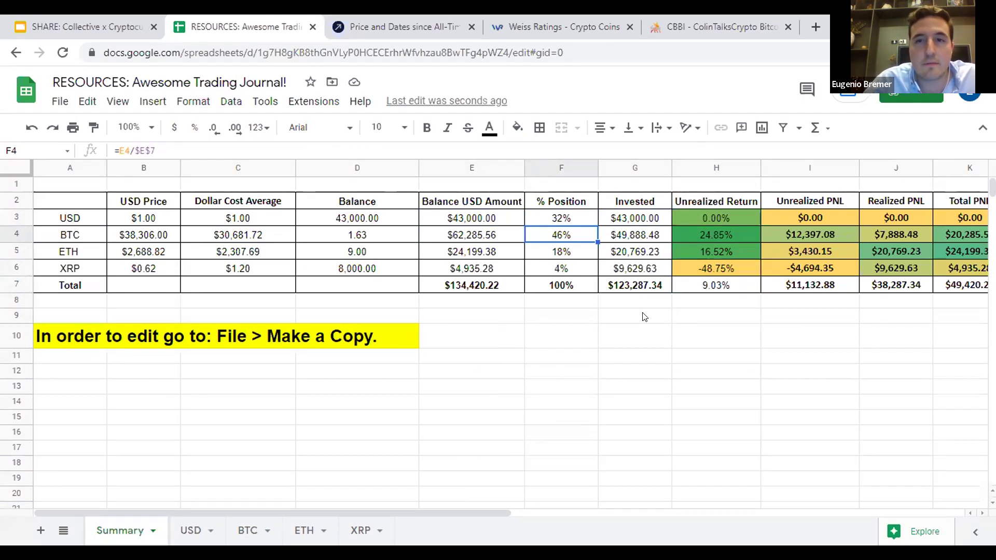
key(Left)
key(Left)
key(Left)
key(Right)
key(Right)
key(Right)
key(Left)
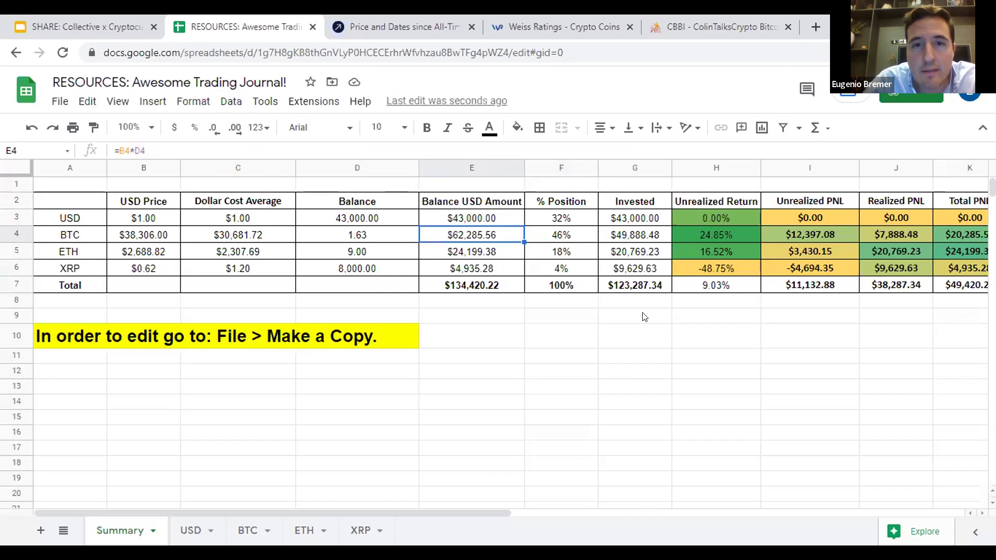
- Compare the Balance USD Amount of BTC, ETH and XRP in the summary table
key(Down)
key(Down)
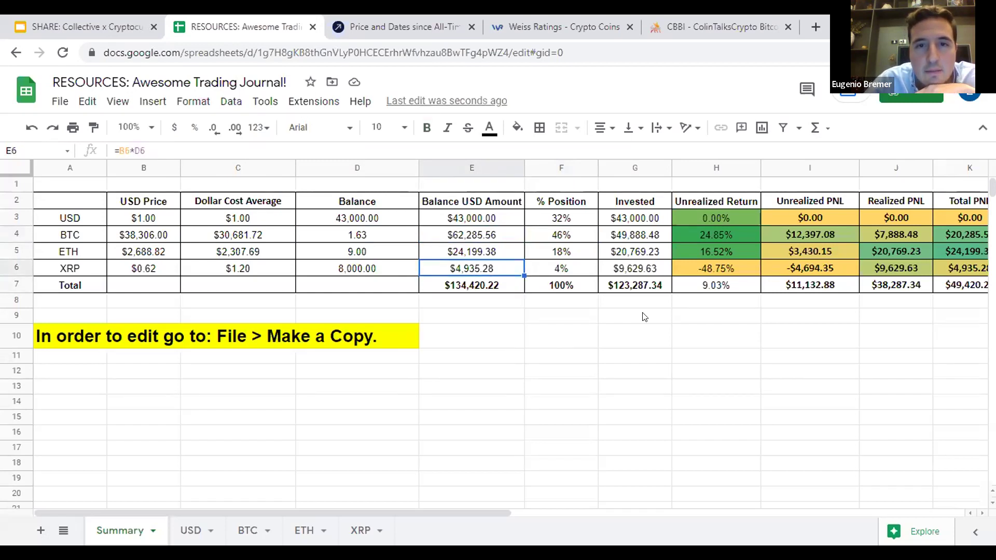
key(Up)
key(Up)
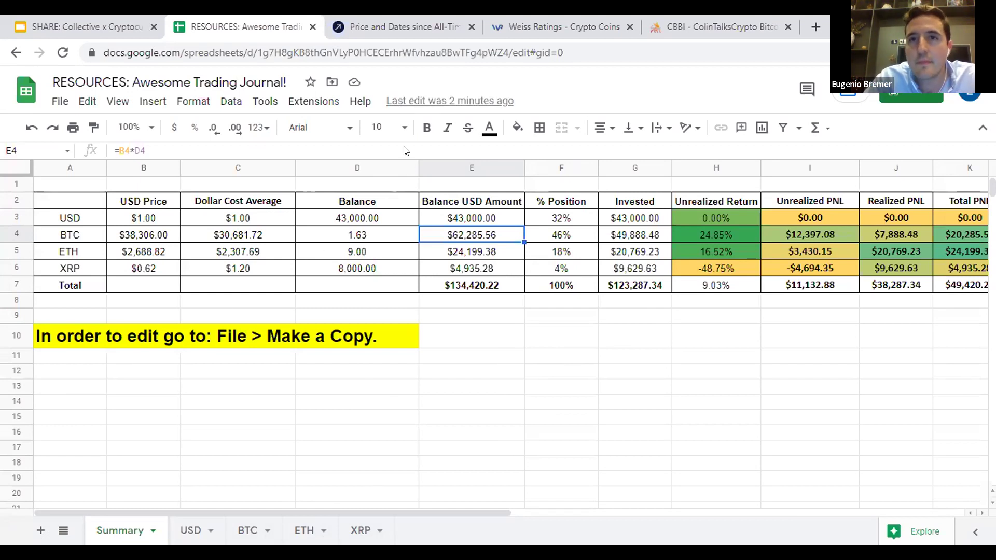
click(612, 354)
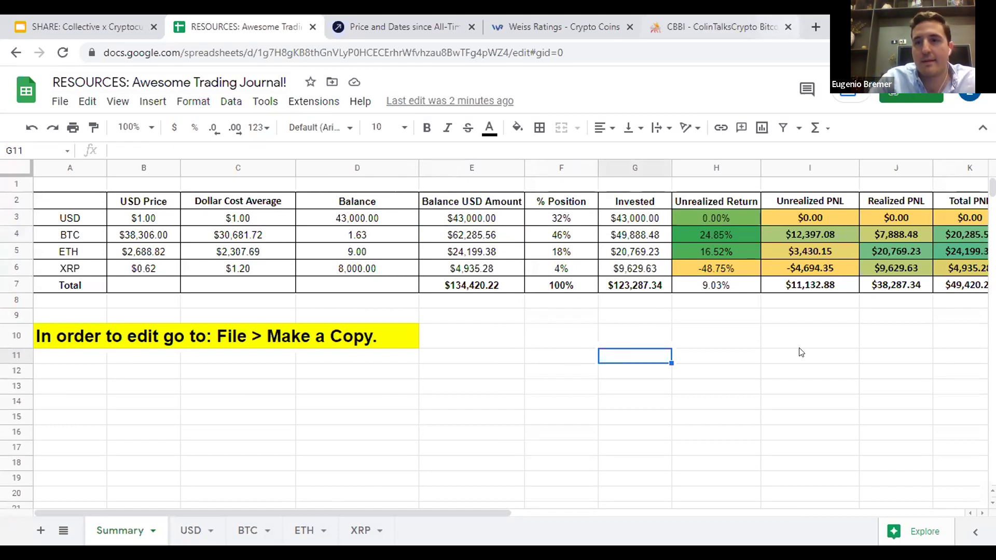
- Switch back to the SHARE: Collective x Crypto presentation and advance to the "junta todos los pasos." slide
key(ctrl+Page_Up)
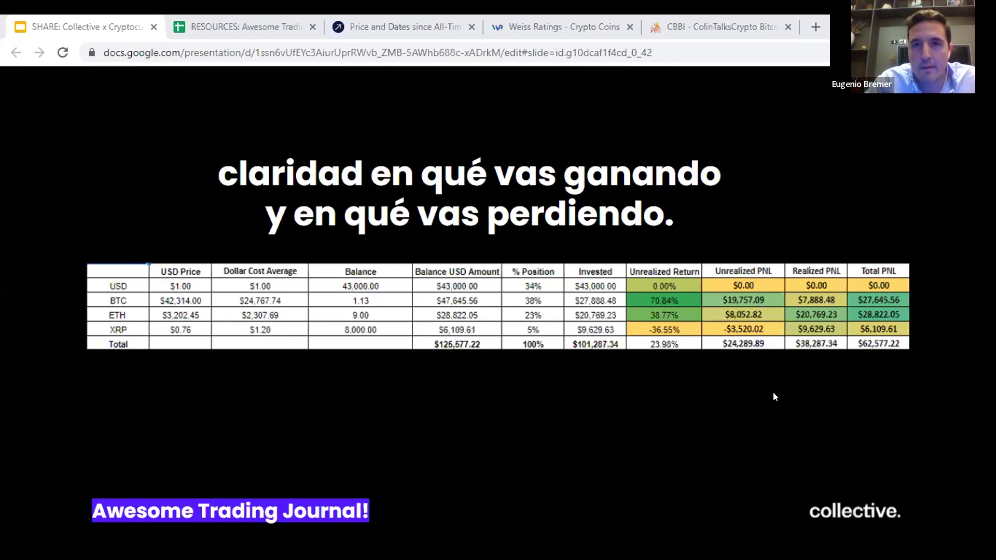
click(468, 318)
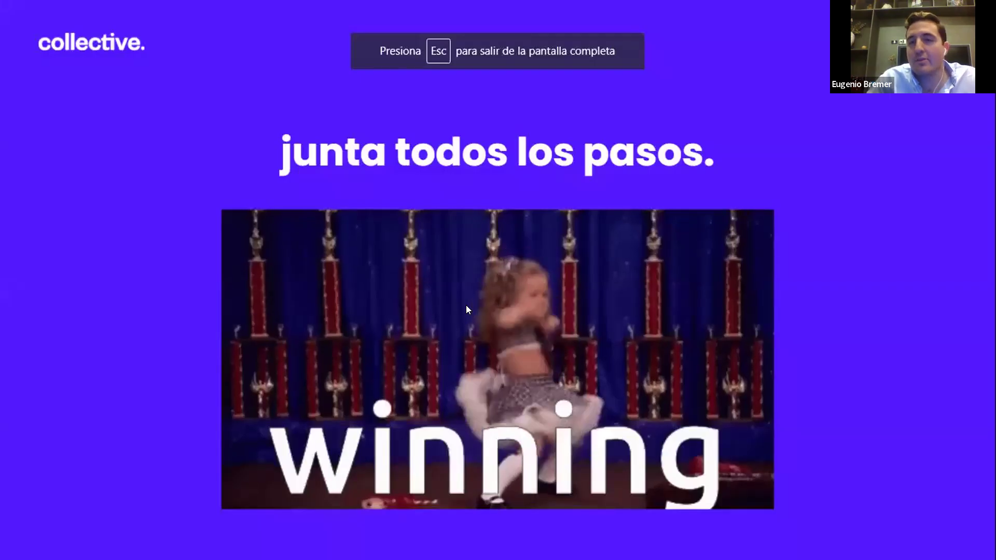